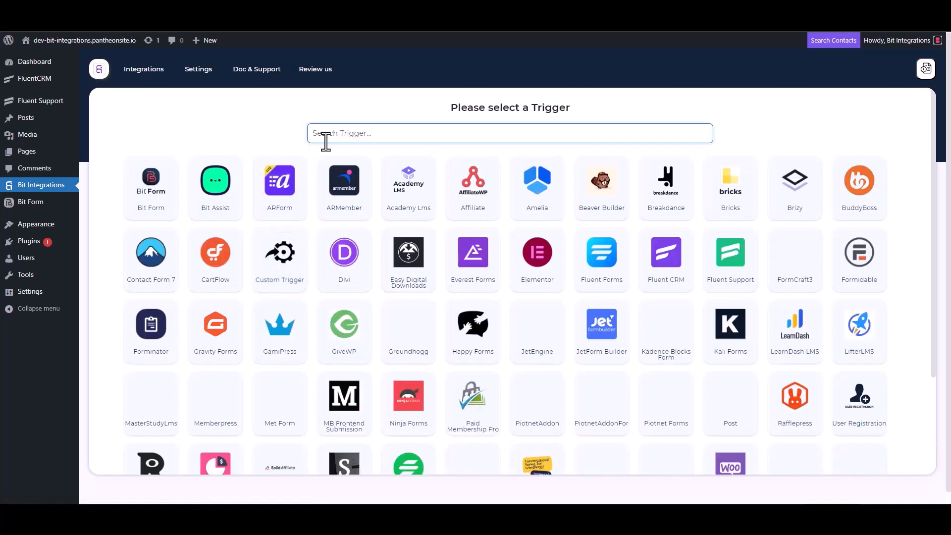
Step: Choose Fluent Support as the trigger, copy its webhook URL and start fetching the webhook data
{"action": "left_click", "coordinate": [733, 273]}
{"action": "left_click", "coordinate": [676, 239]}
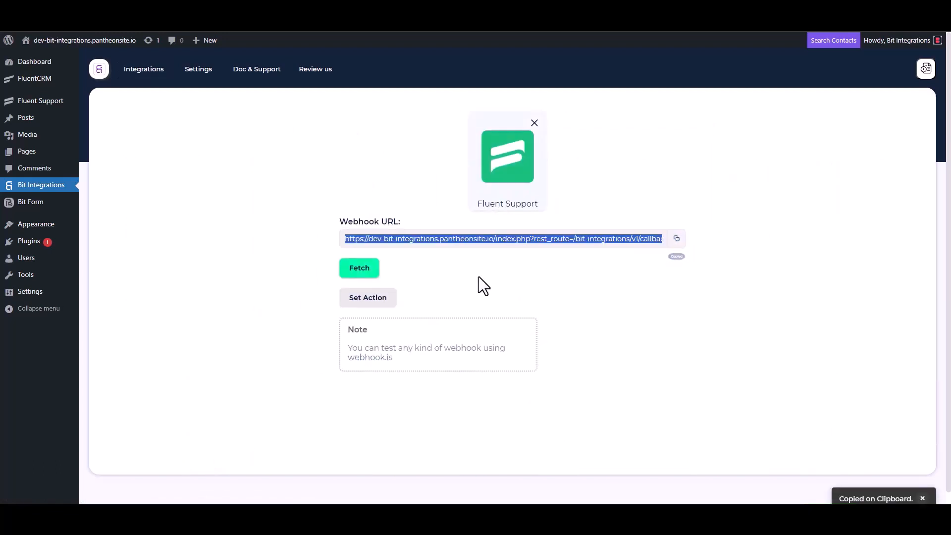
{"action": "left_click", "coordinate": [360, 272]}
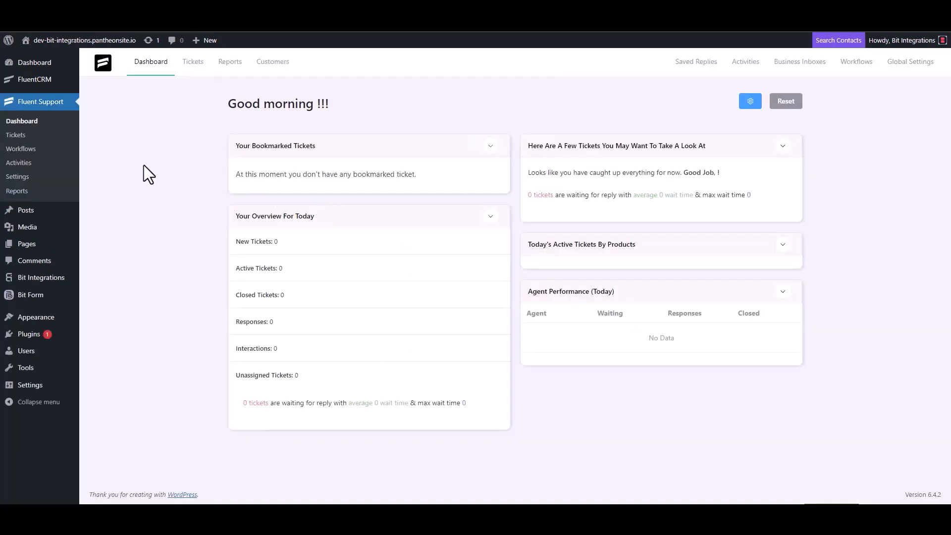
Step: Create a new automatic Fluent Support workflow named Bit Integrations
{"action": "left_click", "coordinate": [32, 147]}
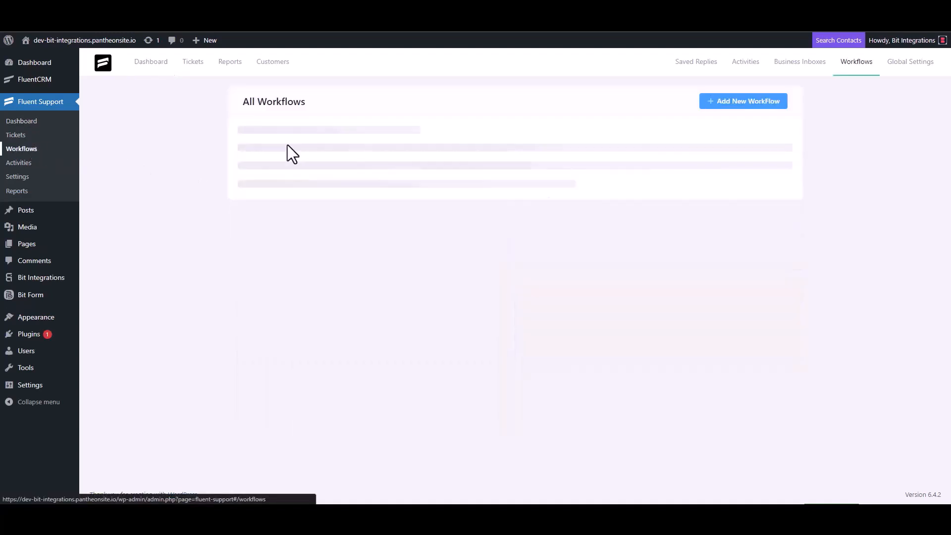
{"action": "left_click", "coordinate": [728, 103]}
{"action": "left_click", "coordinate": [288, 118]}
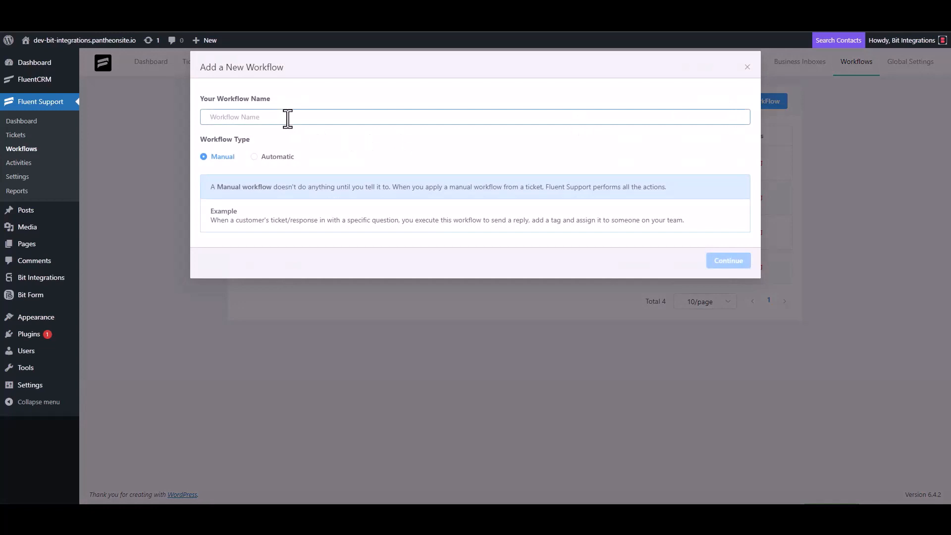
{"action": "type", "text": "Bit Integrations"}
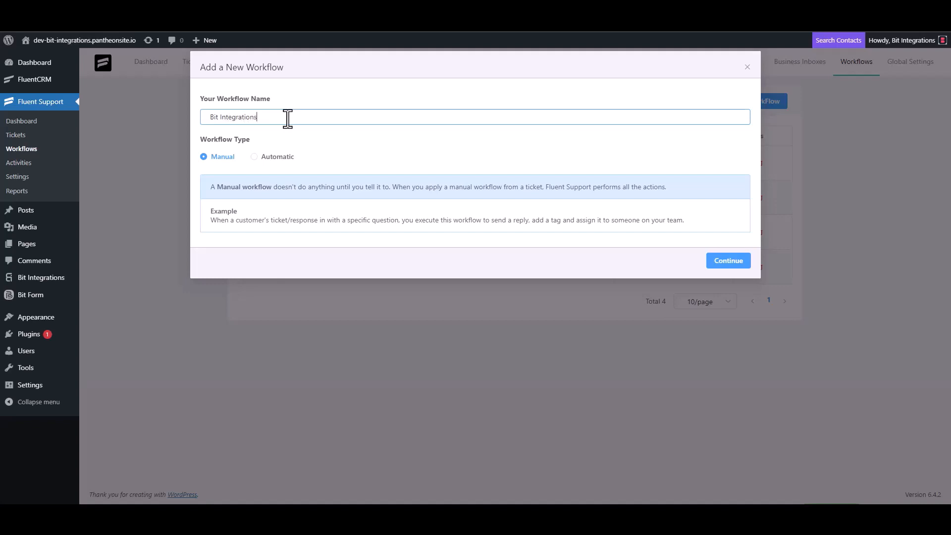
{"action": "left_click", "coordinate": [270, 157]}
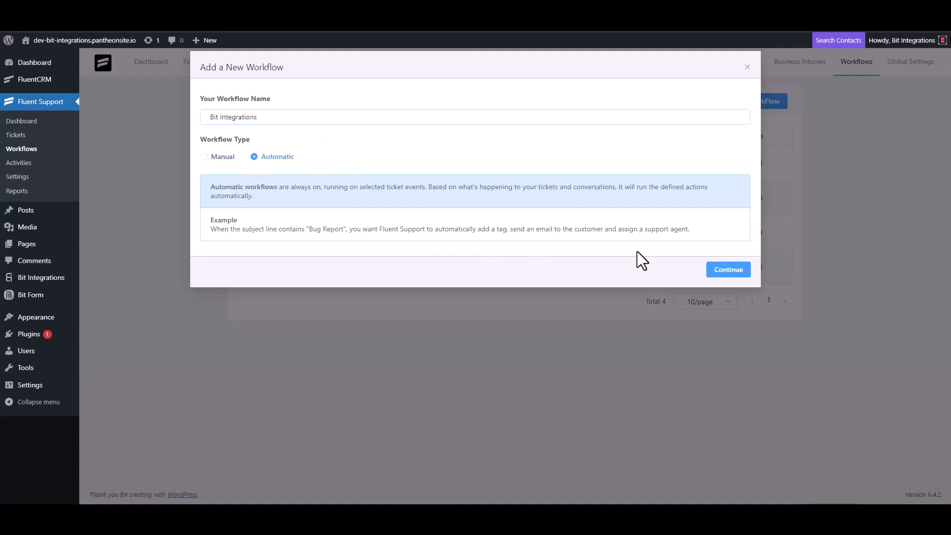
{"action": "left_click", "coordinate": [726, 271]}
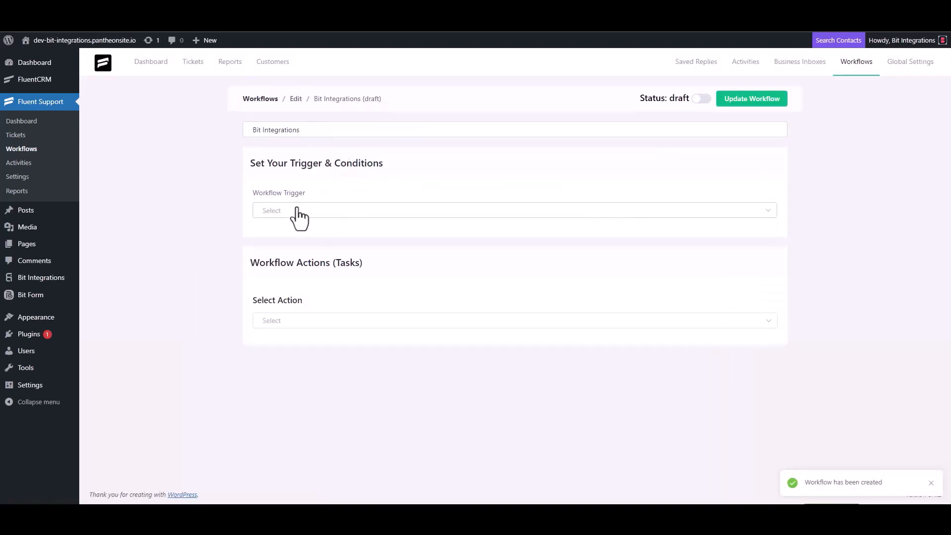
Step: Set the workflow trigger to On Ticket Creation and add a Trigger Outgoing Webhook action
{"action": "left_click", "coordinate": [296, 211]}
{"action": "left_click", "coordinate": [293, 237]}
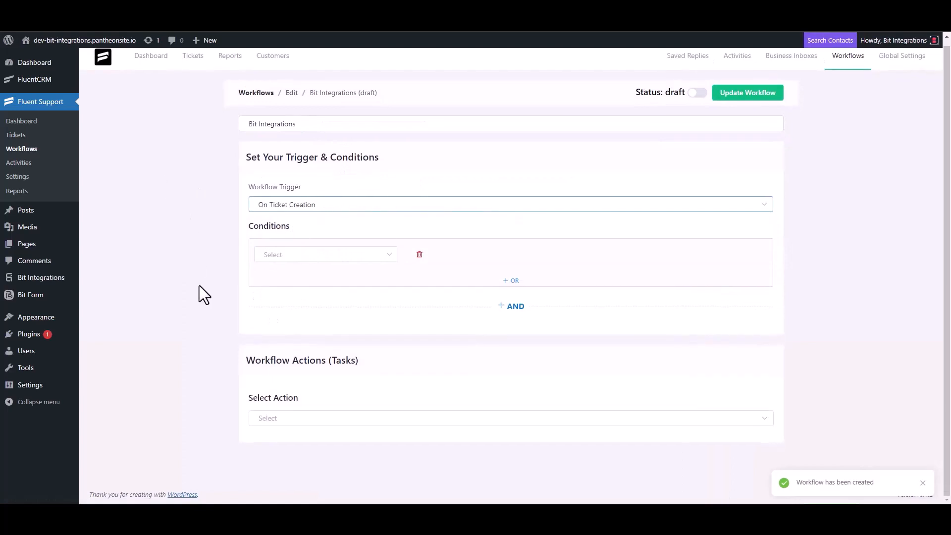
{"action": "left_click", "coordinate": [278, 418]}
{"action": "scroll", "coordinate": [292, 337], "scroll_direction": "down", "scroll_amount": 4}
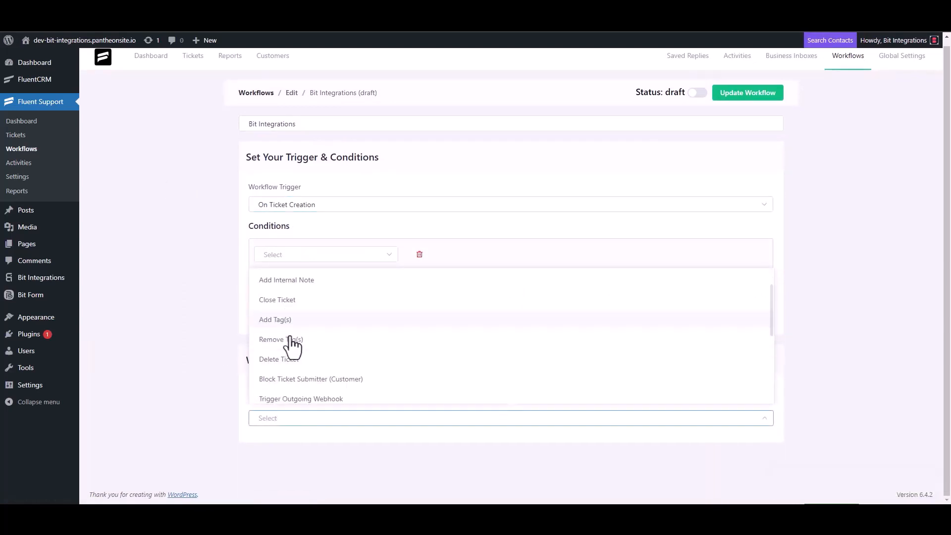
{"action": "left_click", "coordinate": [324, 281]}
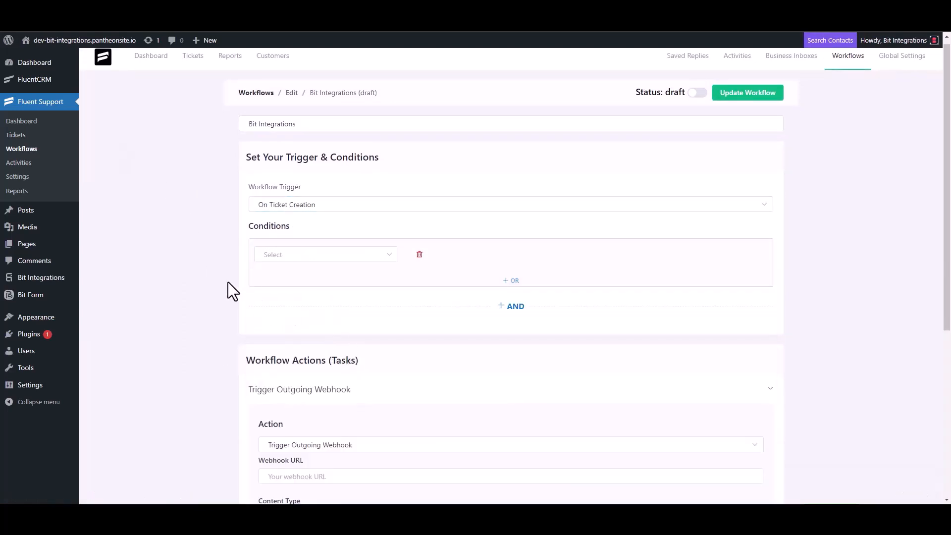
Step: Paste the copied Bit Integrations webhook URL into the action's Webhook URL field
{"action": "scroll", "coordinate": [228, 281], "scroll_direction": "down", "scroll_amount": 4}
{"action": "left_click", "coordinate": [322, 280]}
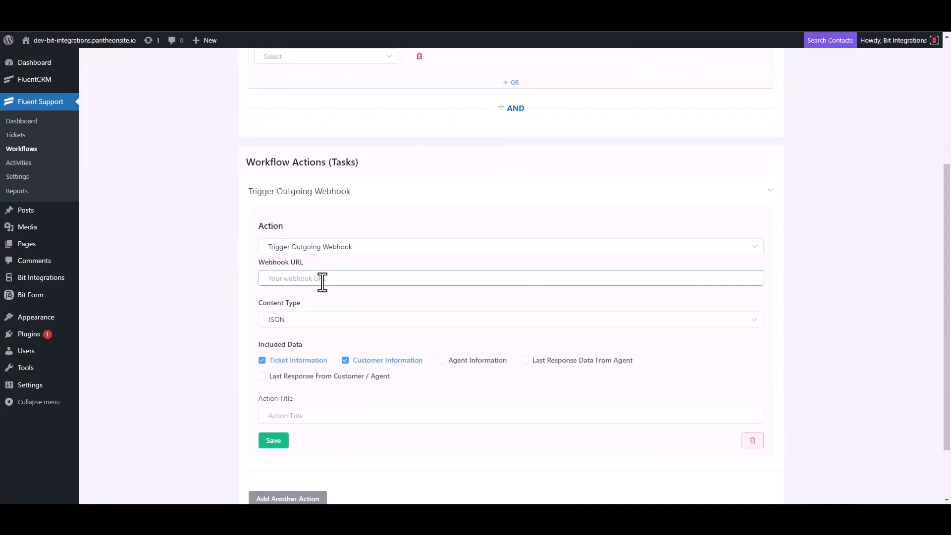
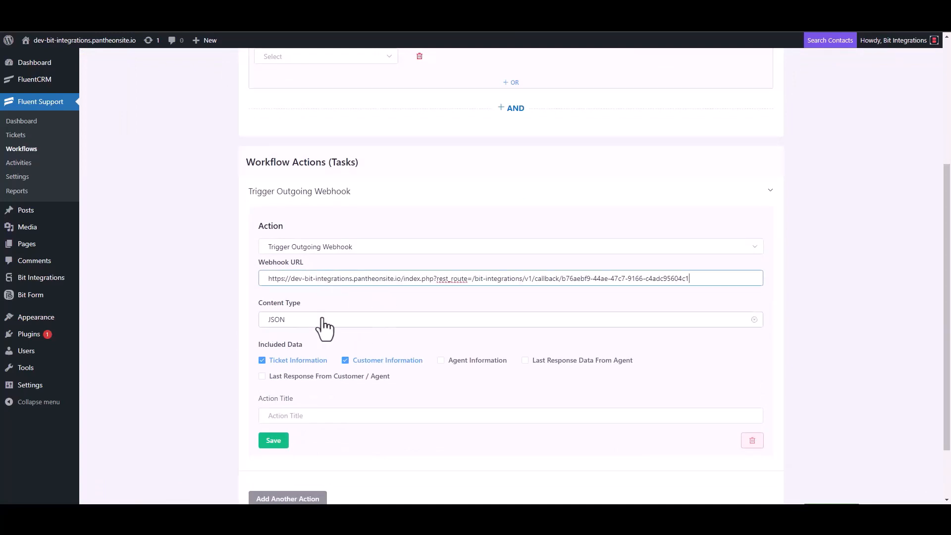
Step: Title the webhook action Bit Integrations, save it, and publish the workflow
{"action": "scroll", "coordinate": [323, 330], "scroll_direction": "down", "scroll_amount": 2}
{"action": "left_click", "coordinate": [298, 345]}
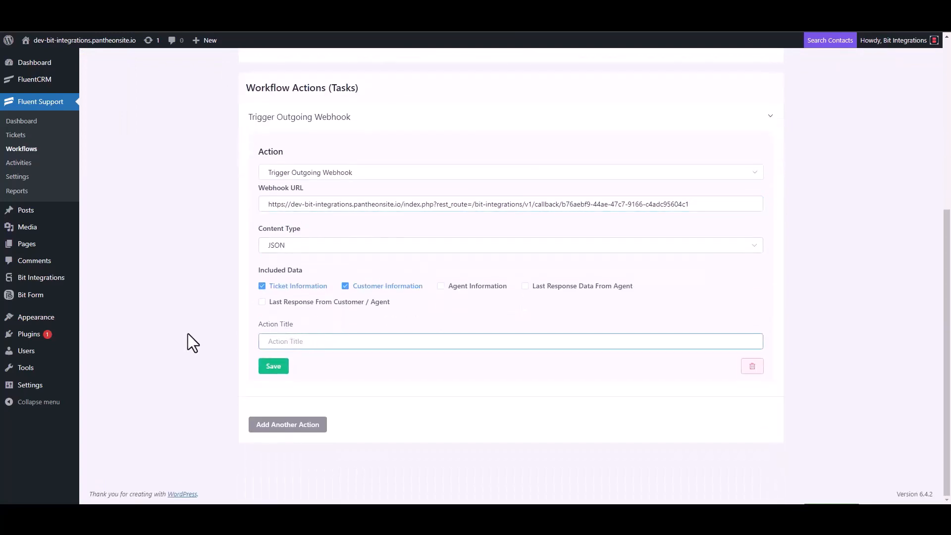
{"action": "type", "text": "Bit Integrations"}
{"action": "left_click", "coordinate": [272, 369]}
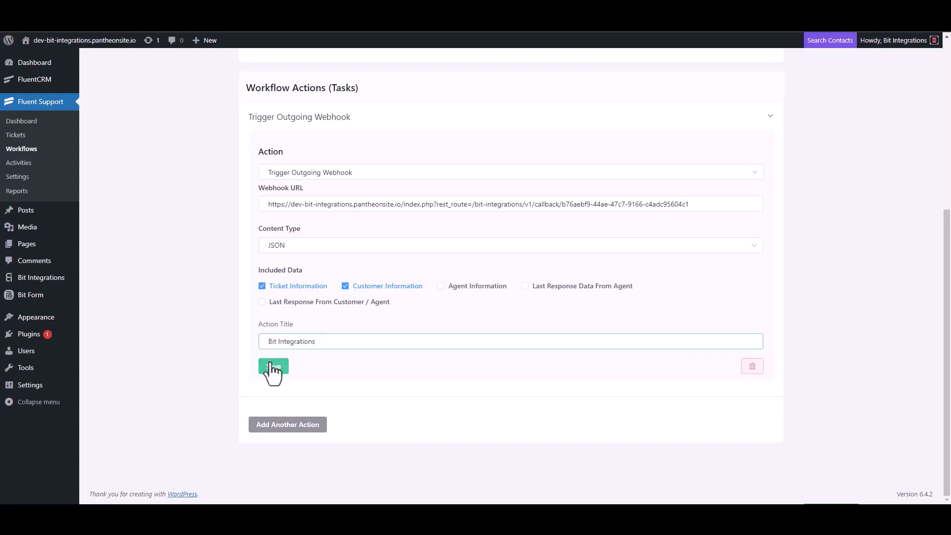
{"action": "left_click", "coordinate": [698, 91]}
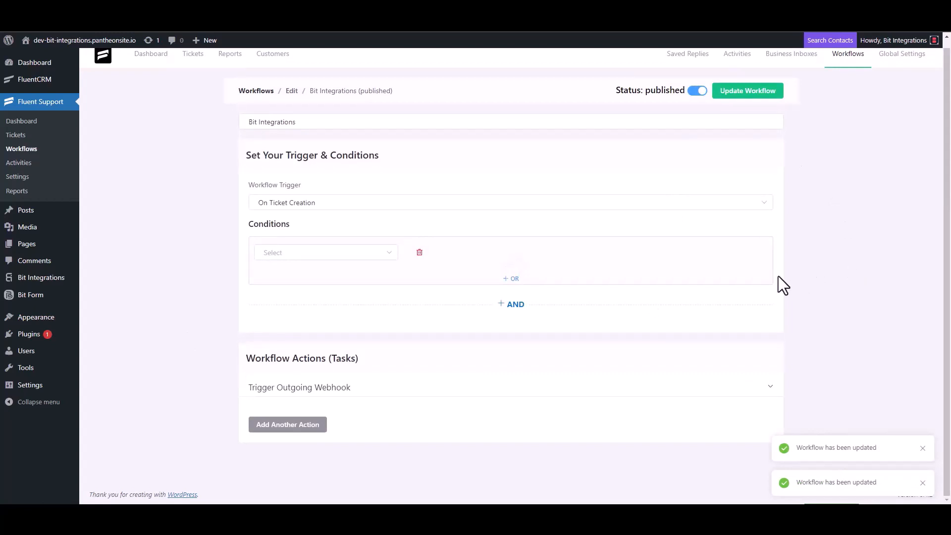
Step: Start a new ticket and search for an existing contact by e-mail address
{"action": "left_click", "coordinate": [25, 140]}
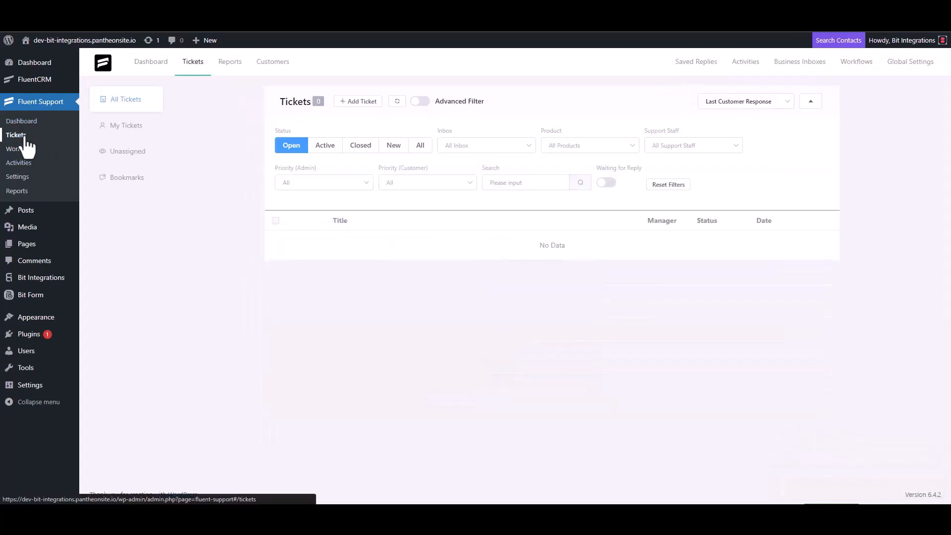
{"action": "left_click", "coordinate": [356, 101]}
{"action": "left_click", "coordinate": [389, 128]}
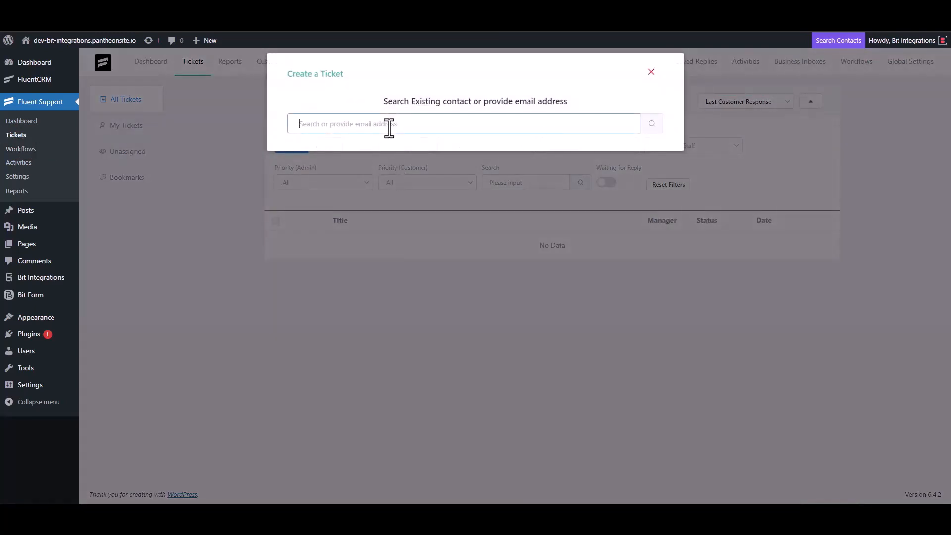
{"action": "type", "text": "test@gmail.com"}
{"action": "left_click", "coordinate": [651, 124]}
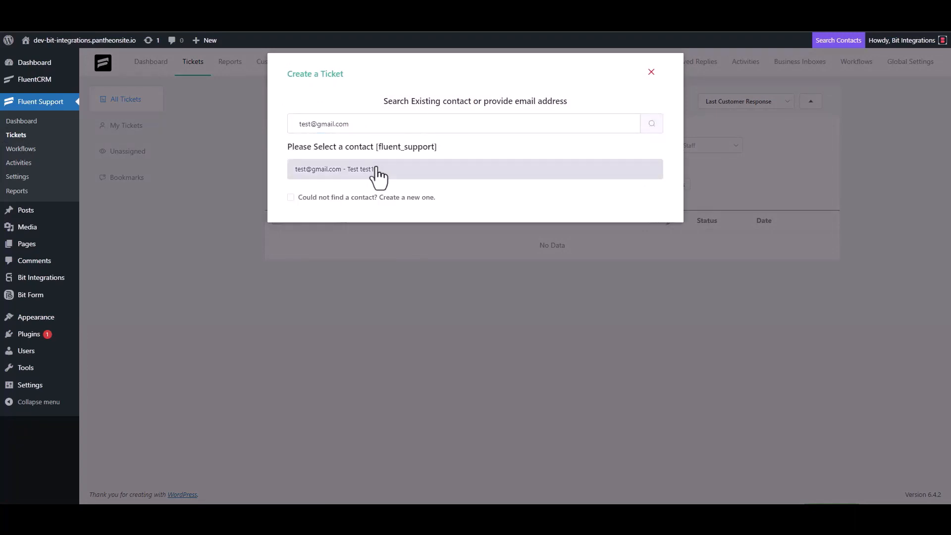
Step: Create a new contact instead, entering the contact's first name and e-mail address, and continue
{"action": "left_click", "coordinate": [347, 197]}
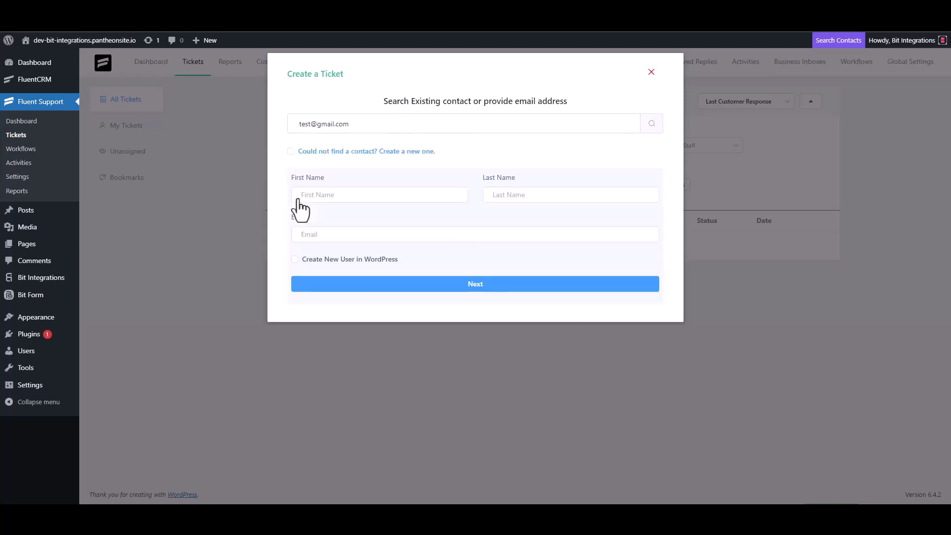
{"action": "left_click", "coordinate": [331, 198]}
{"action": "type", "text": "test3"}
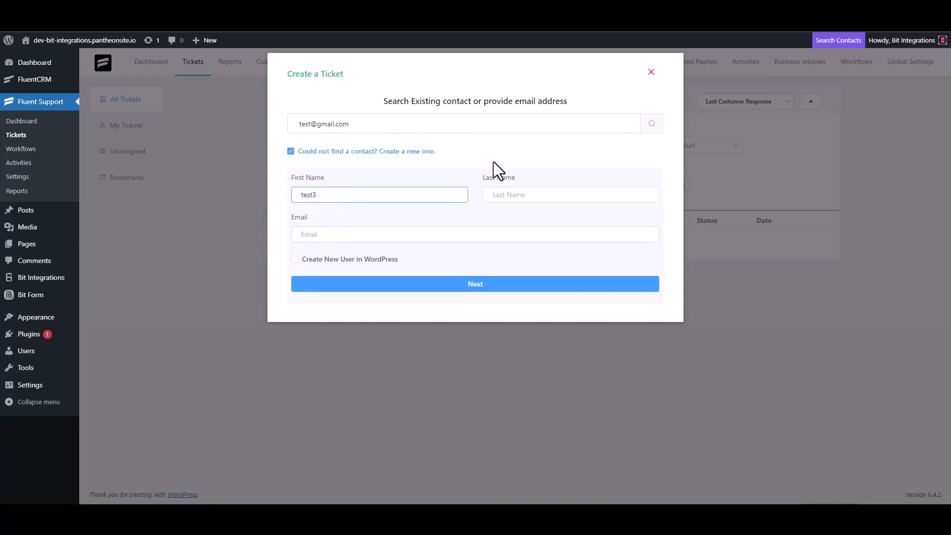
{"action": "left_click", "coordinate": [337, 236]}
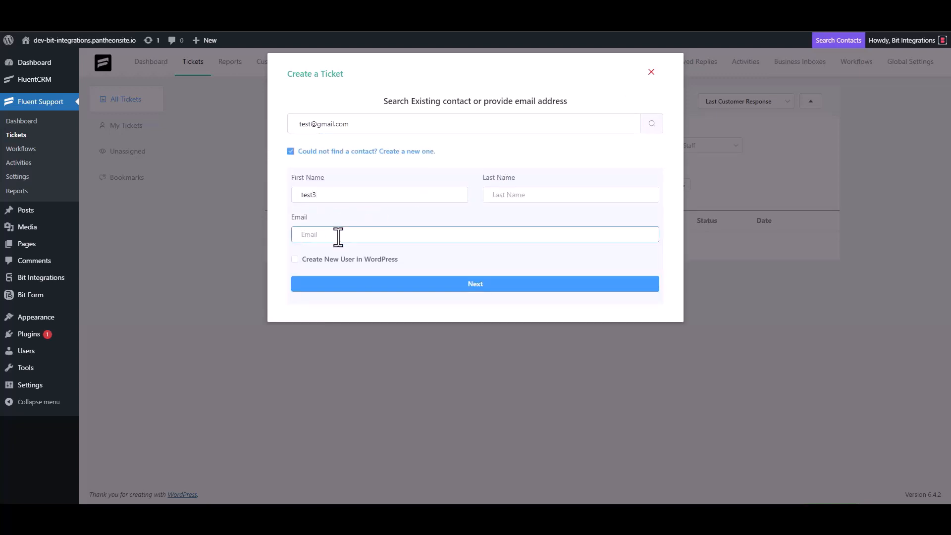
{"action": "type", "text": "test3@gmail.com"}
{"action": "left_click", "coordinate": [485, 284]}
Step: Create the ticket with subject test and ticket details test
{"action": "left_click", "coordinate": [346, 178]}
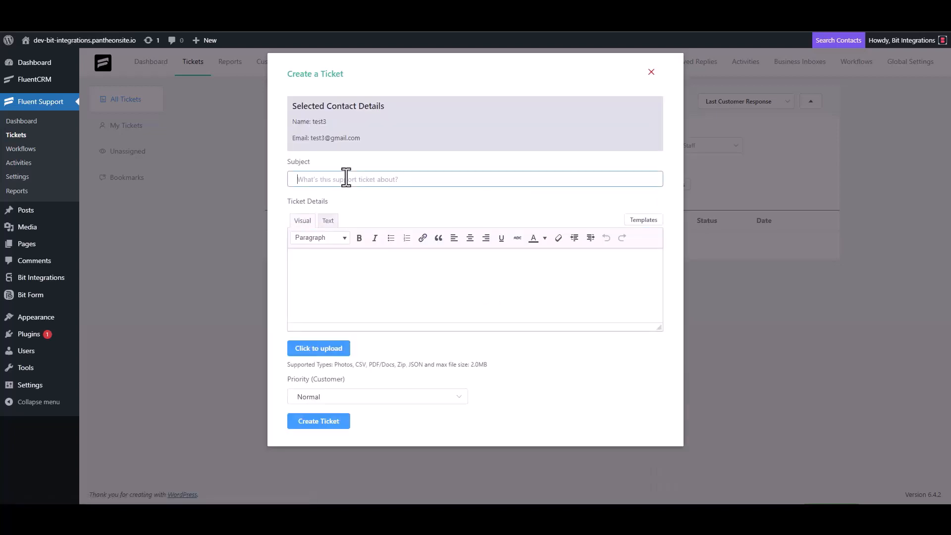
{"action": "type", "text": "test"}
{"action": "left_click", "coordinate": [336, 266]}
{"action": "type", "text": "test"}
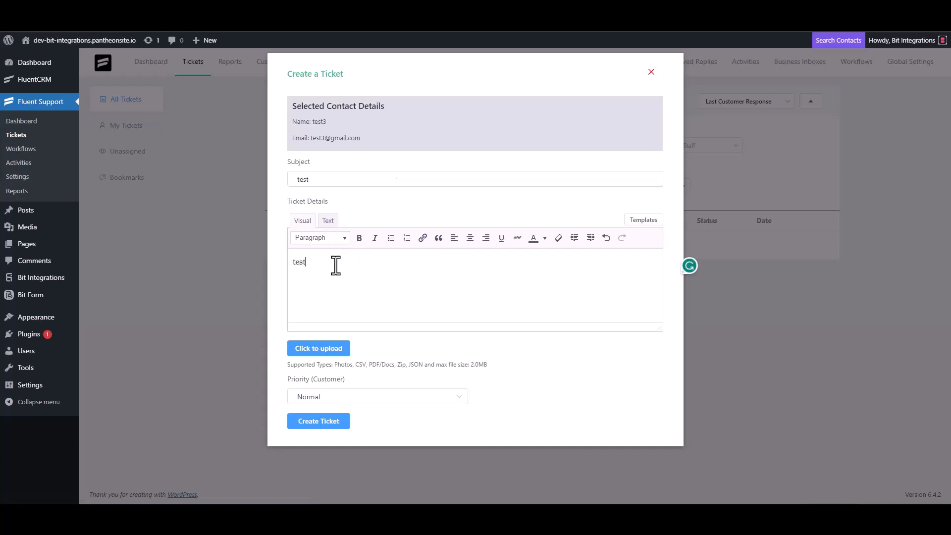
{"action": "left_click", "coordinate": [321, 420]}
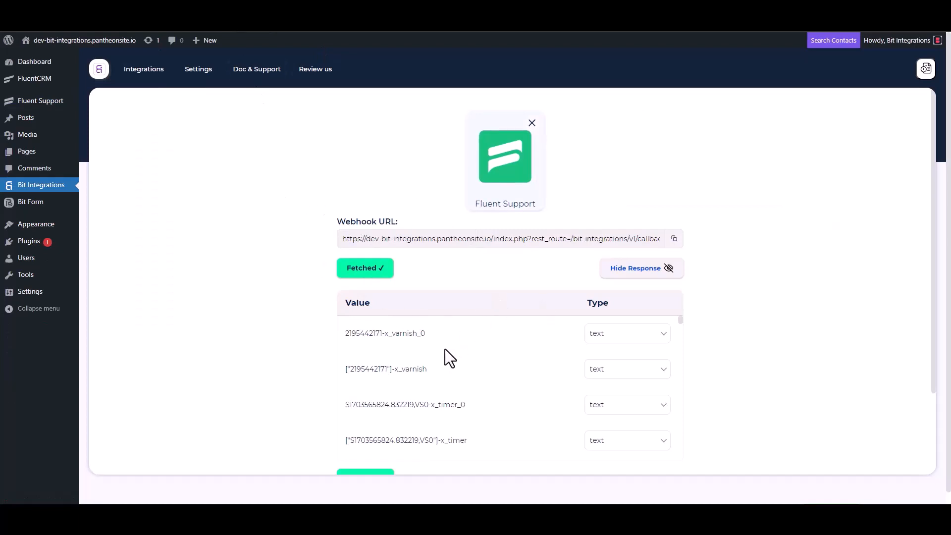
Step: Review the fetched webhook response fields and proceed to setting an action
{"action": "scroll", "coordinate": [442, 349], "scroll_direction": "down", "scroll_amount": 3}
{"action": "scroll", "coordinate": [309, 381], "scroll_direction": "down", "scroll_amount": 3}
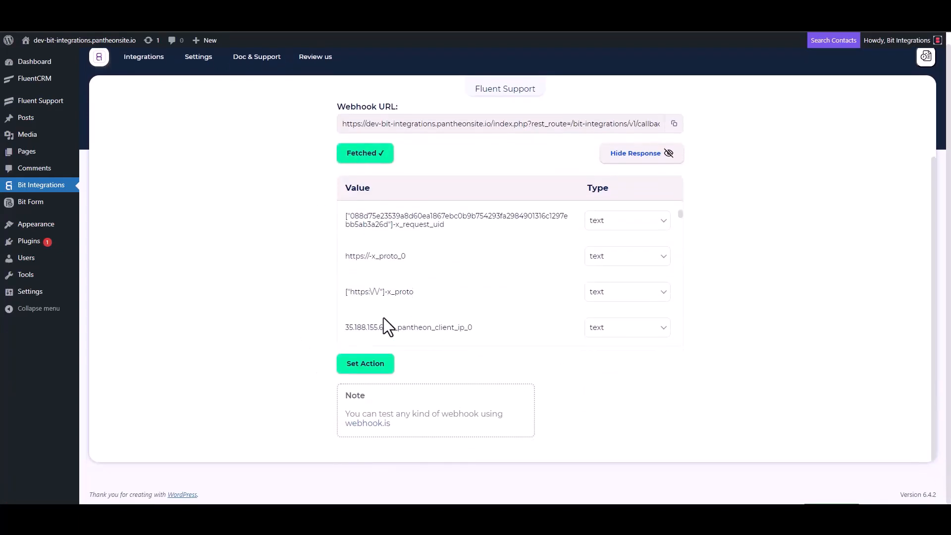
{"action": "scroll", "coordinate": [439, 267], "scroll_direction": "down", "scroll_amount": 5}
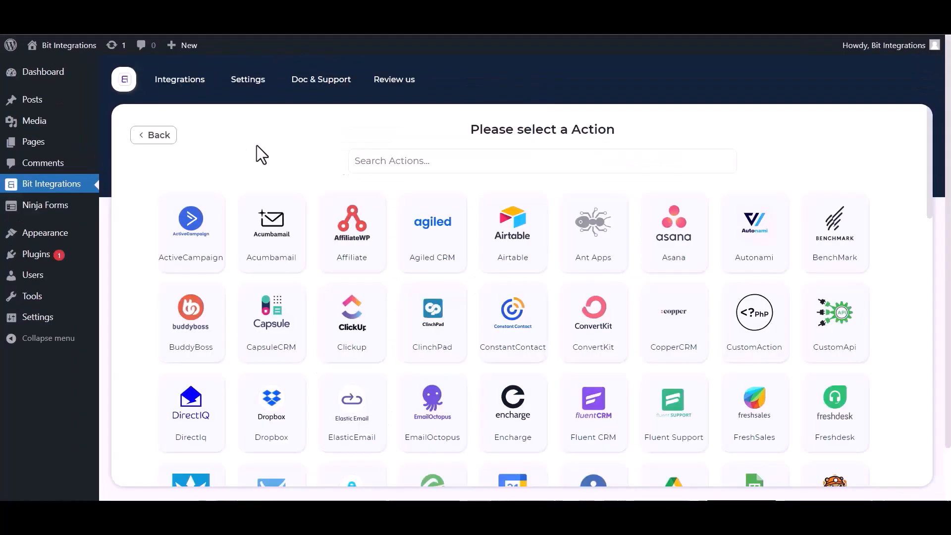
{"action": "left_click", "coordinate": [398, 161]}
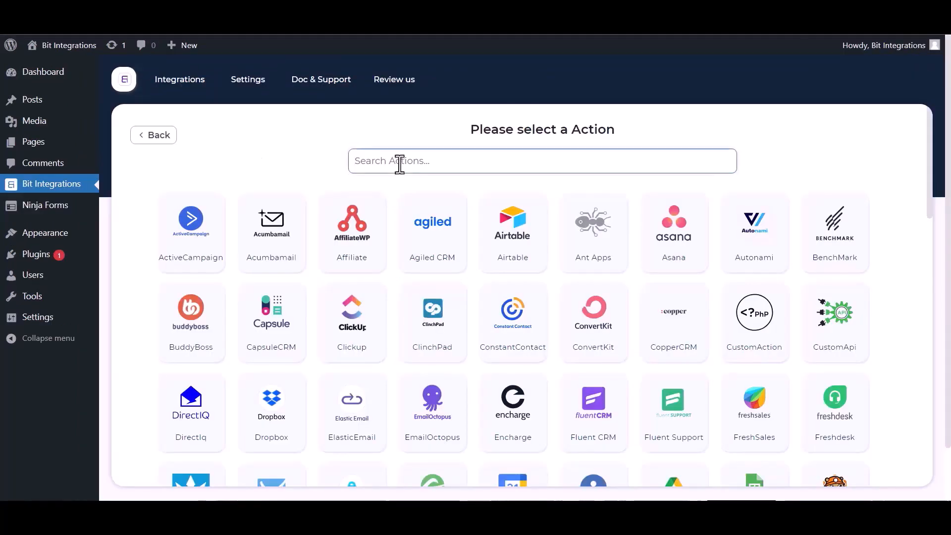
Step: Search the actions for twi and select Twilio
{"action": "type", "text": "tw"}
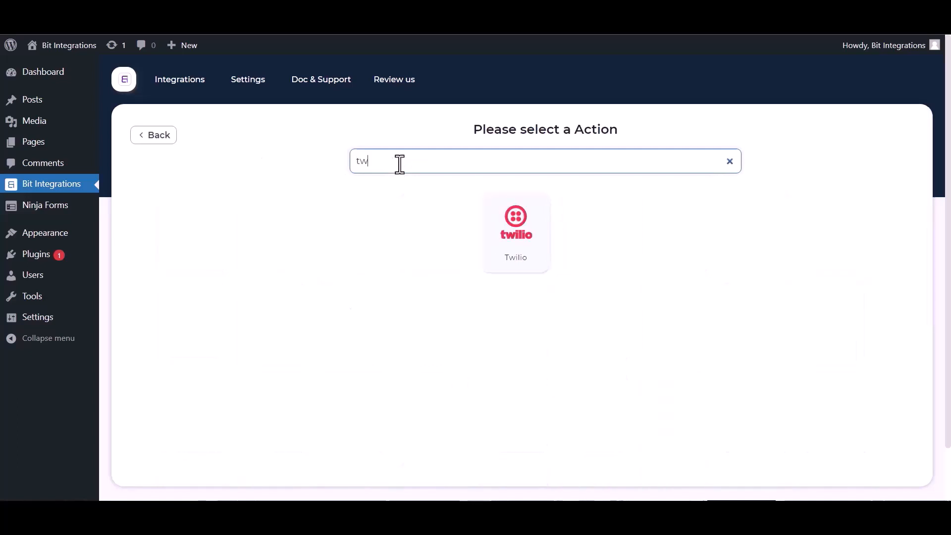
{"action": "type", "text": "i"}
{"action": "left_click", "coordinate": [500, 226]}
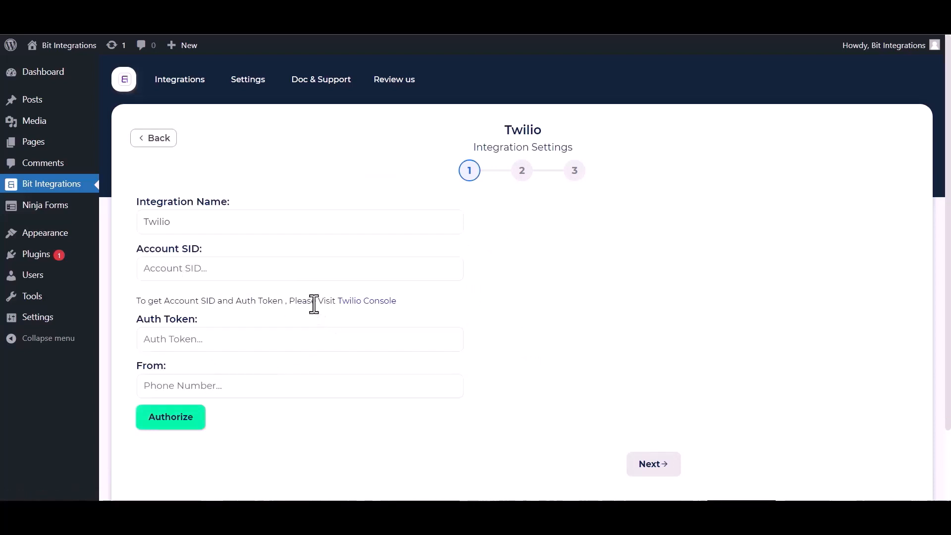
Step: Open the Twilio Console and copy the account's Account SID
{"action": "left_click", "coordinate": [384, 304]}
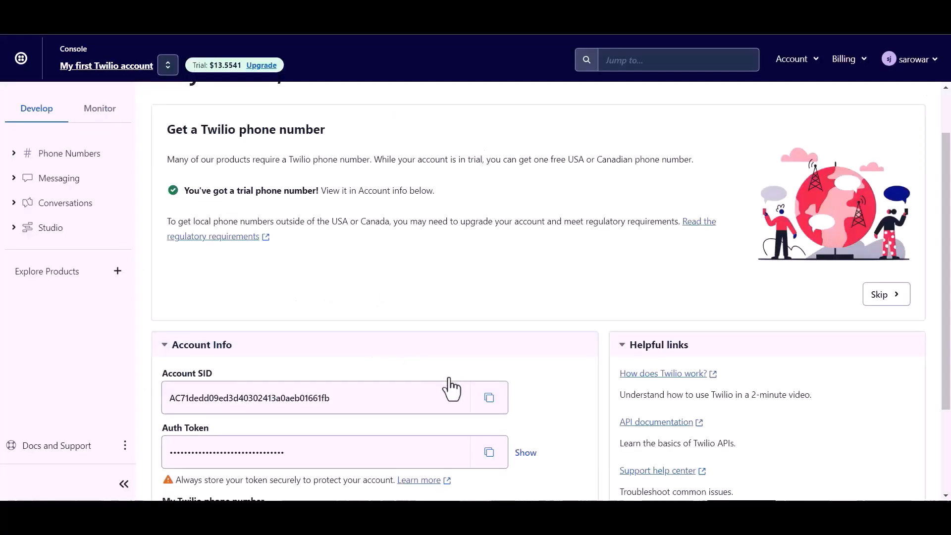
{"action": "left_click", "coordinate": [487, 399]}
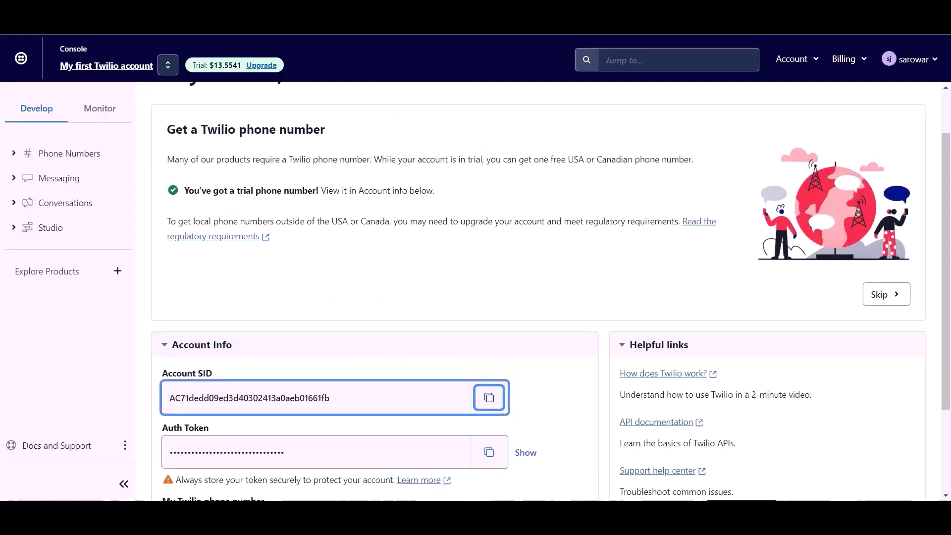
{"action": "scroll", "coordinate": [327, 207], "scroll_direction": "down", "scroll_amount": 3}
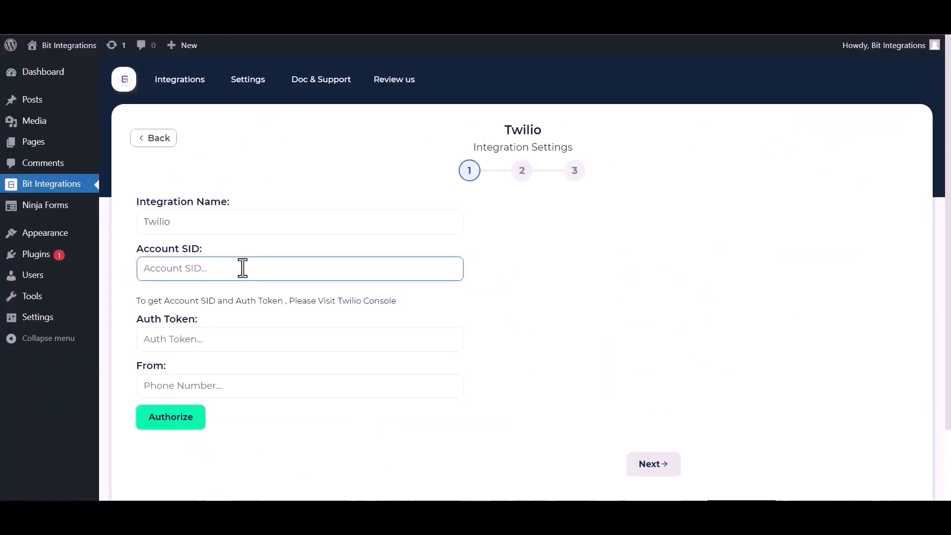
{"action": "key", "text": "ctrl+v"}
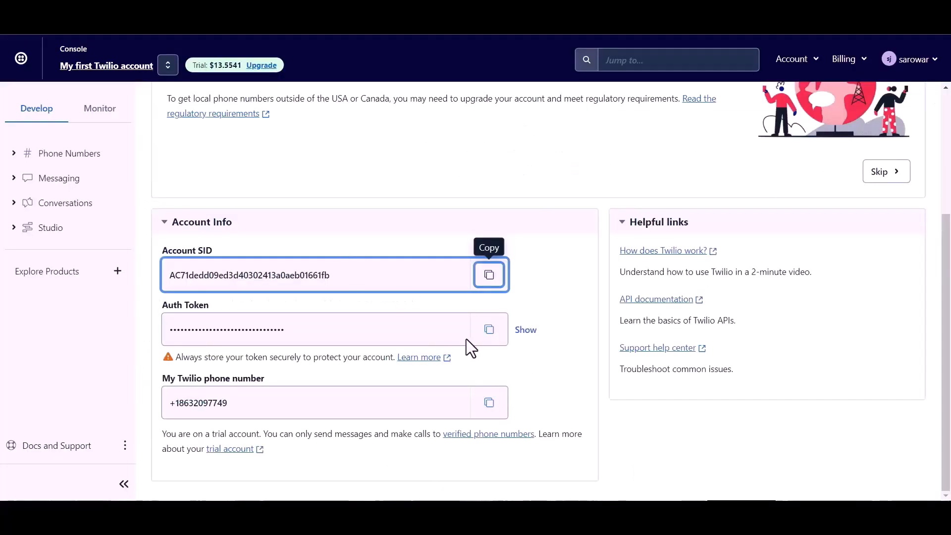
Step: Reveal the Auth Token in the Twilio Console and copy it
{"action": "left_click", "coordinate": [215, 341]}
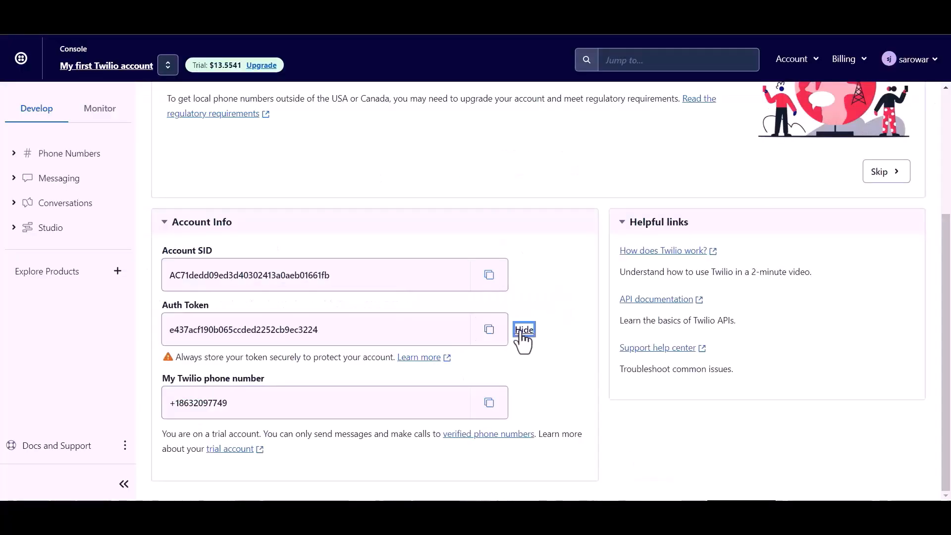
{"action": "left_click", "coordinate": [524, 329]}
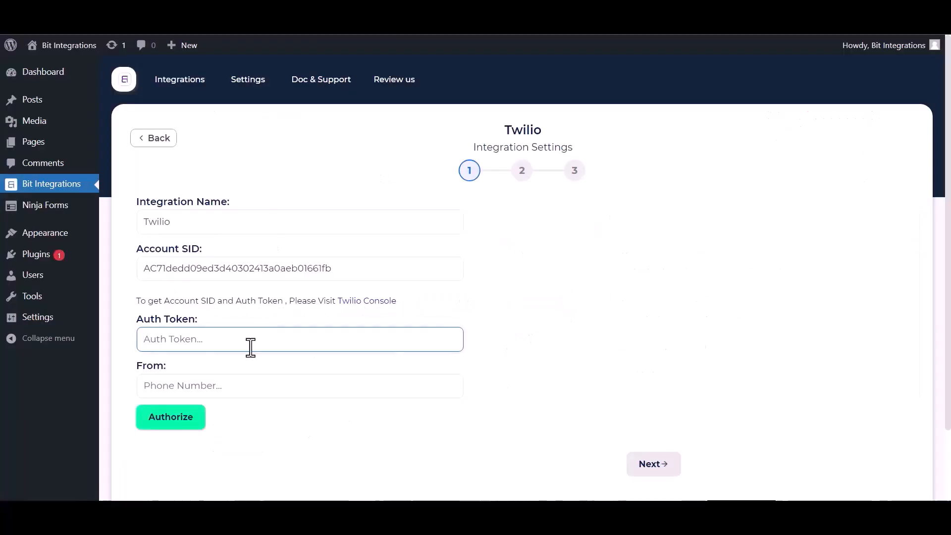
{"action": "key", "text": "ctrl+v"}
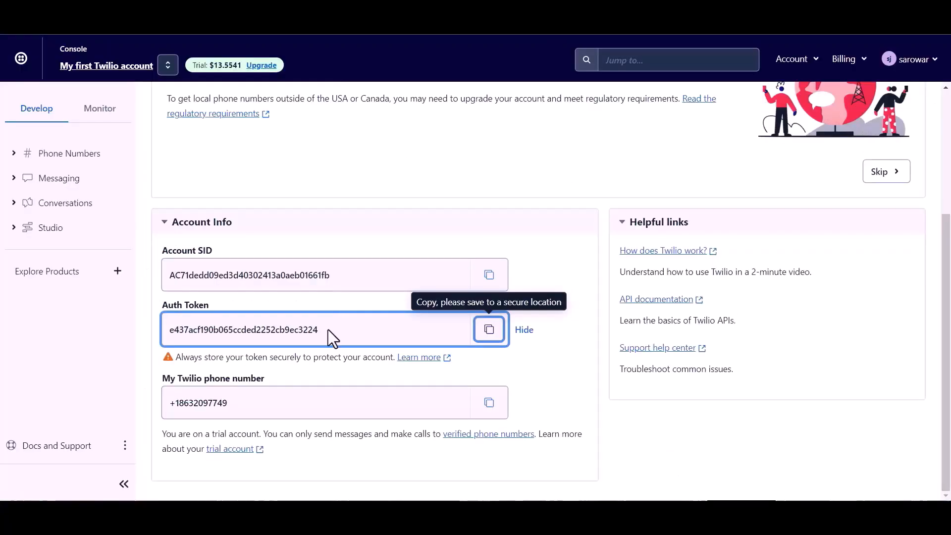
Step: Copy the Twilio phone number into the From field and authorize the Twilio connection
{"action": "left_click", "coordinate": [490, 401]}
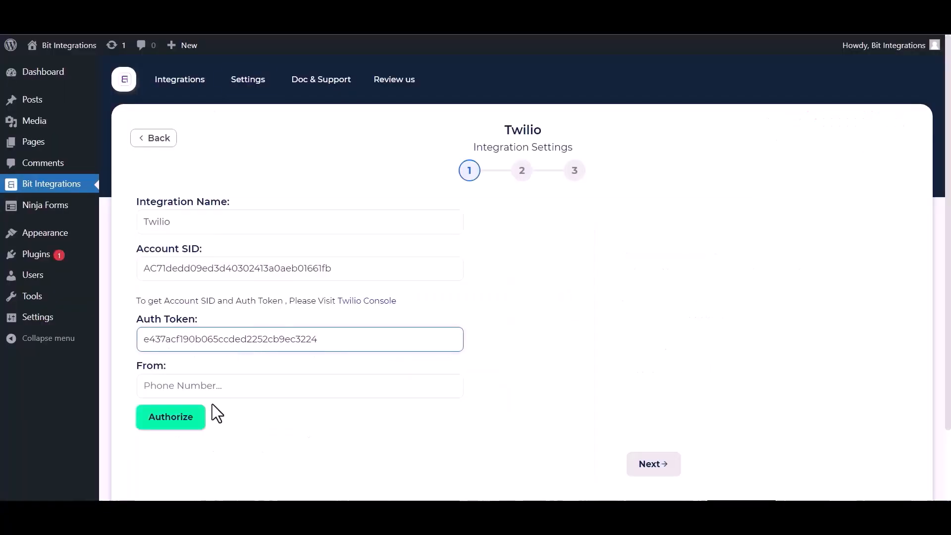
{"action": "left_click", "coordinate": [209, 385]}
{"action": "key", "text": "ctrl+v"}
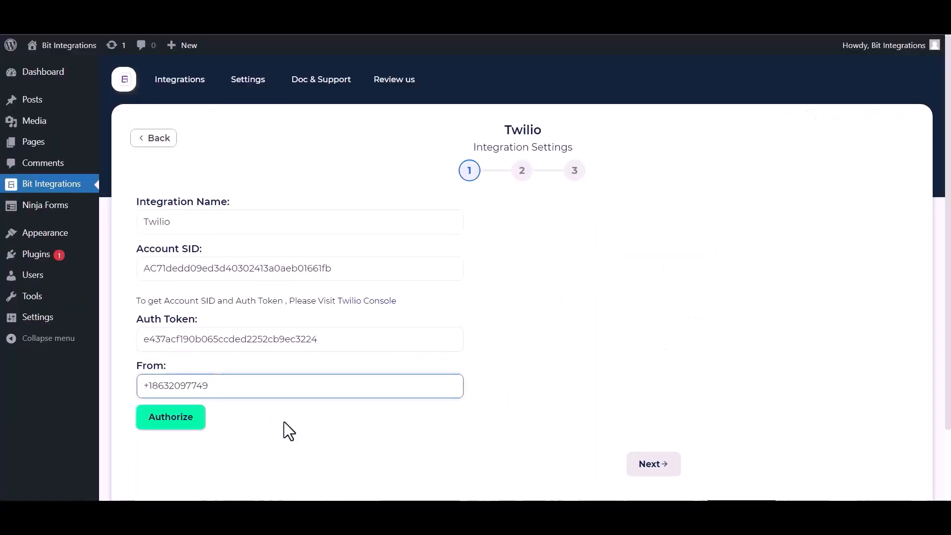
{"action": "left_click", "coordinate": [182, 422]}
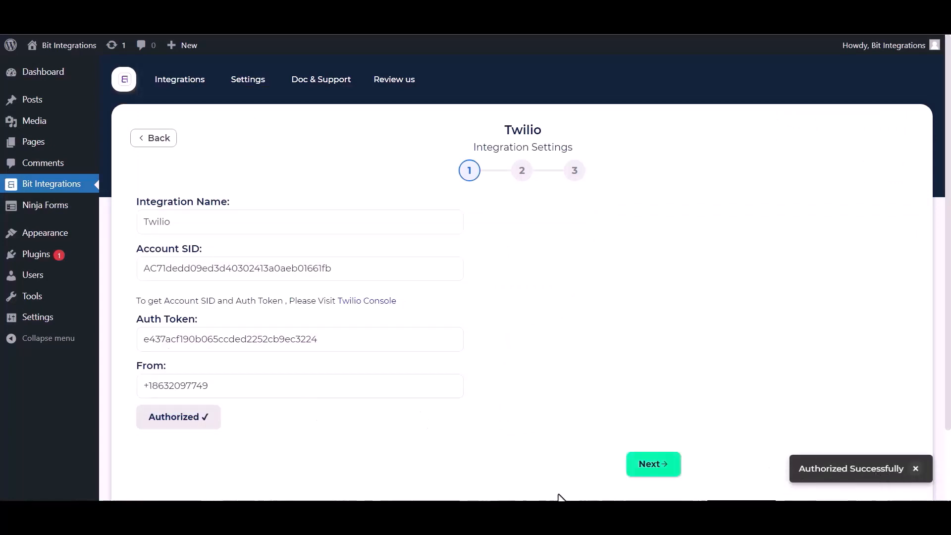
Step: Proceed to the next step and set the recipient number field to Phone
{"action": "left_click", "coordinate": [646, 471]}
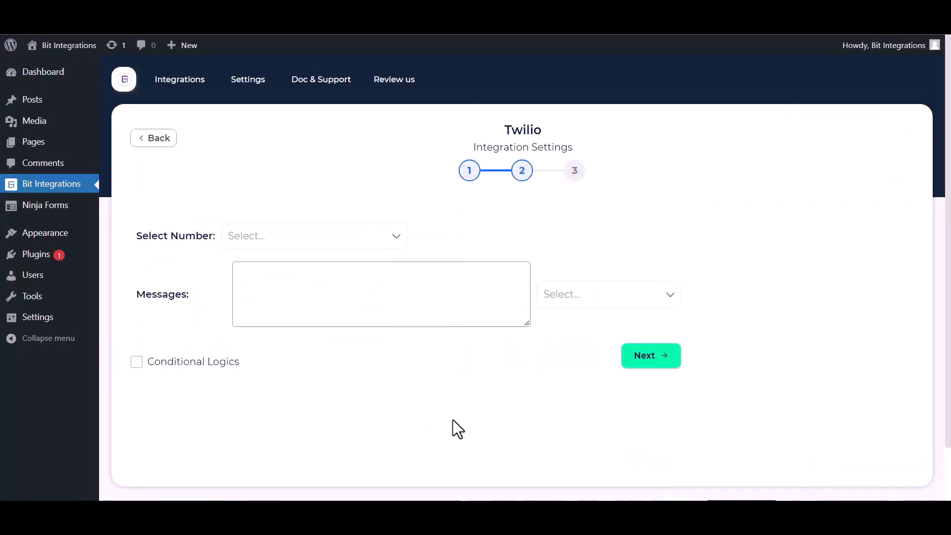
{"action": "left_click", "coordinate": [289, 243]}
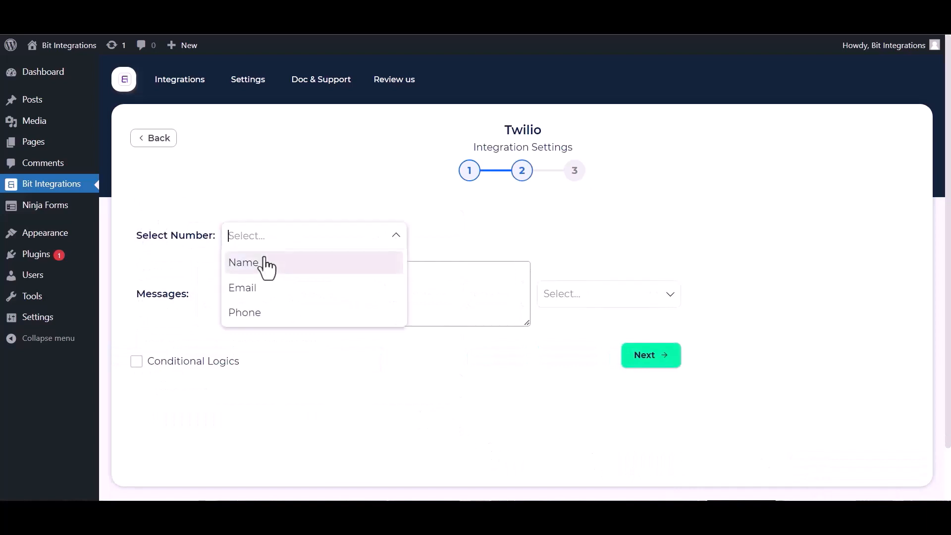
{"action": "left_click", "coordinate": [253, 313]}
Step: Add the Name, Email and Phone fields to the message
{"action": "left_click", "coordinate": [559, 300]}
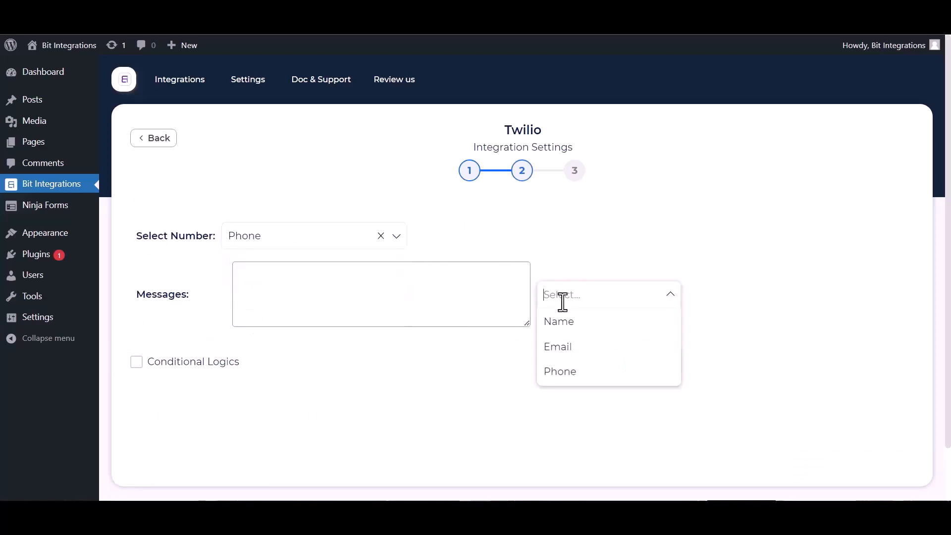
{"action": "left_click", "coordinate": [560, 330]}
{"action": "left_click", "coordinate": [571, 351]}
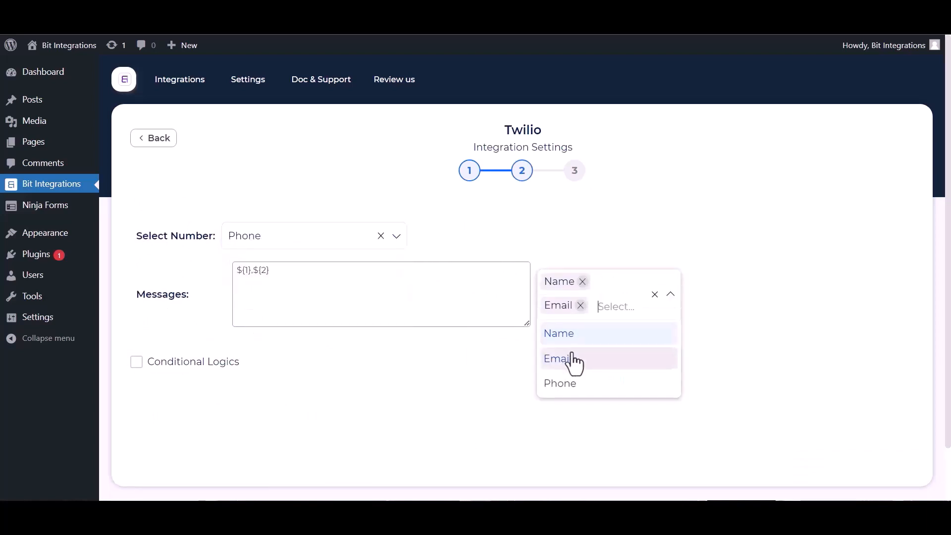
{"action": "left_click", "coordinate": [573, 384]}
{"action": "left_click", "coordinate": [414, 415]}
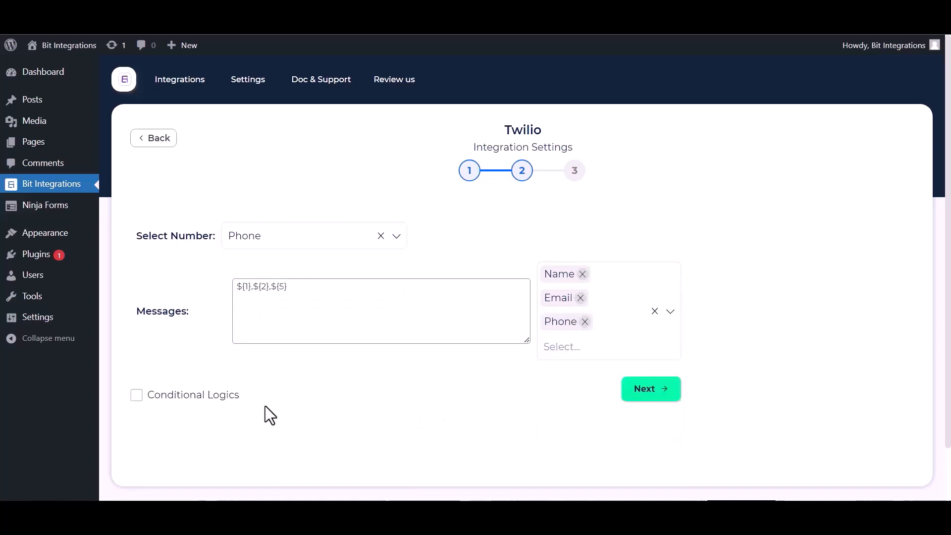
{"action": "left_click", "coordinate": [144, 399]}
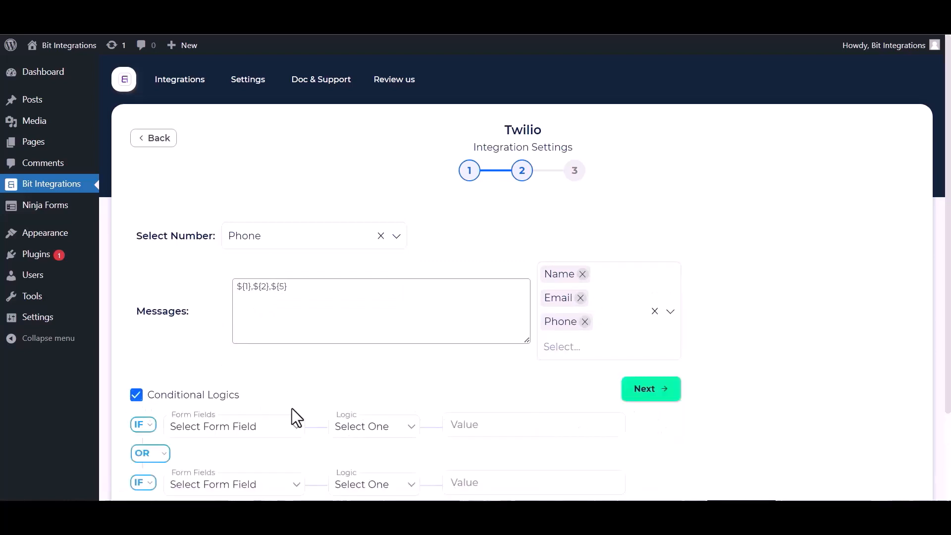
{"action": "scroll", "coordinate": [326, 404], "scroll_direction": "down", "scroll_amount": 2}
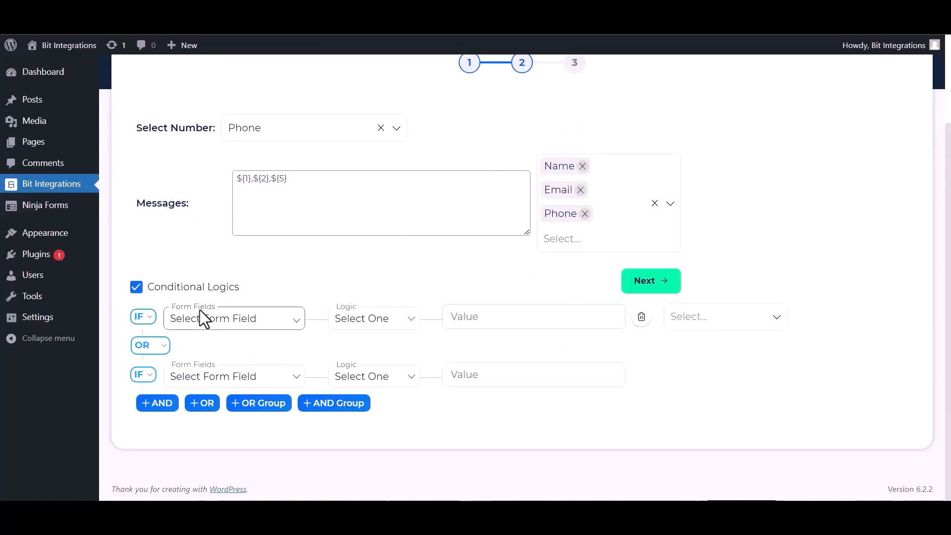
{"action": "left_click", "coordinate": [137, 289]}
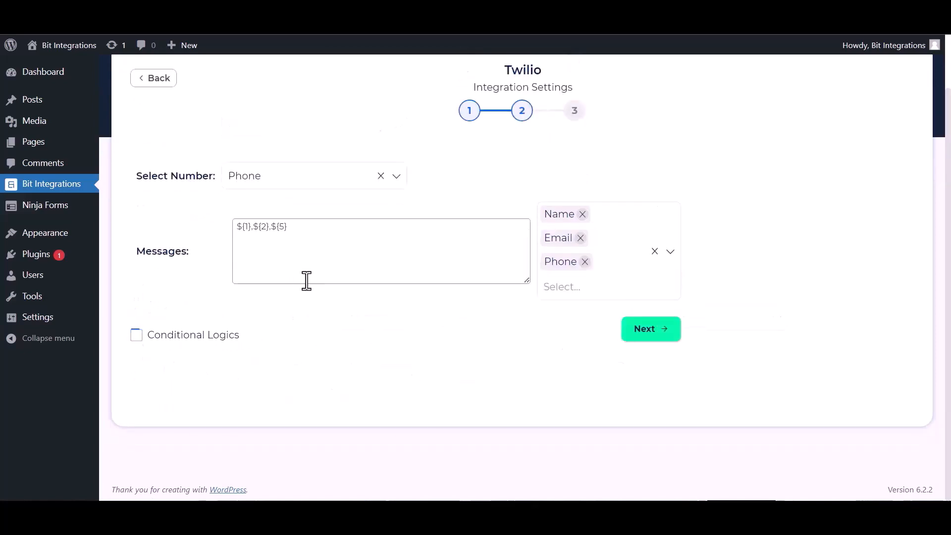
Step: Advance to the final step and finish and save the Twilio integration
{"action": "left_click", "coordinate": [653, 332]}
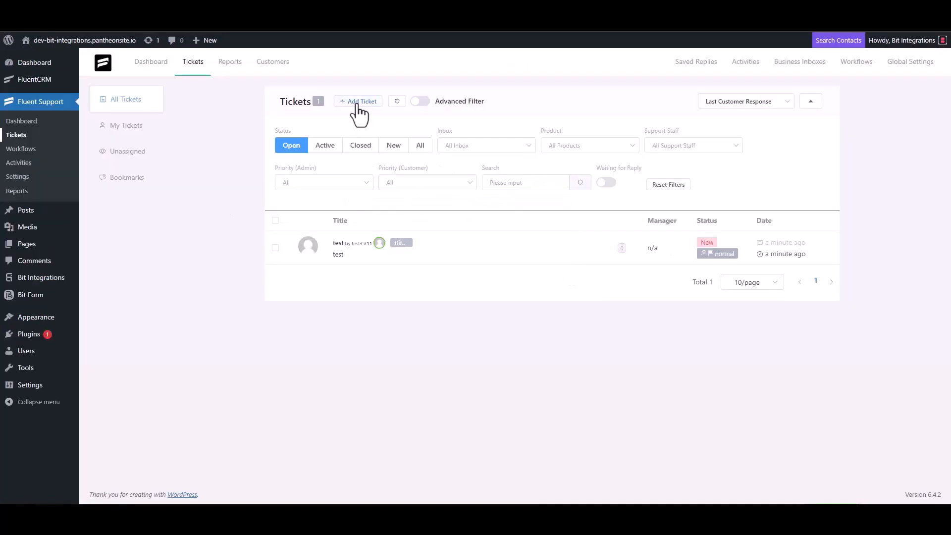
{"action": "left_click", "coordinate": [357, 105]}
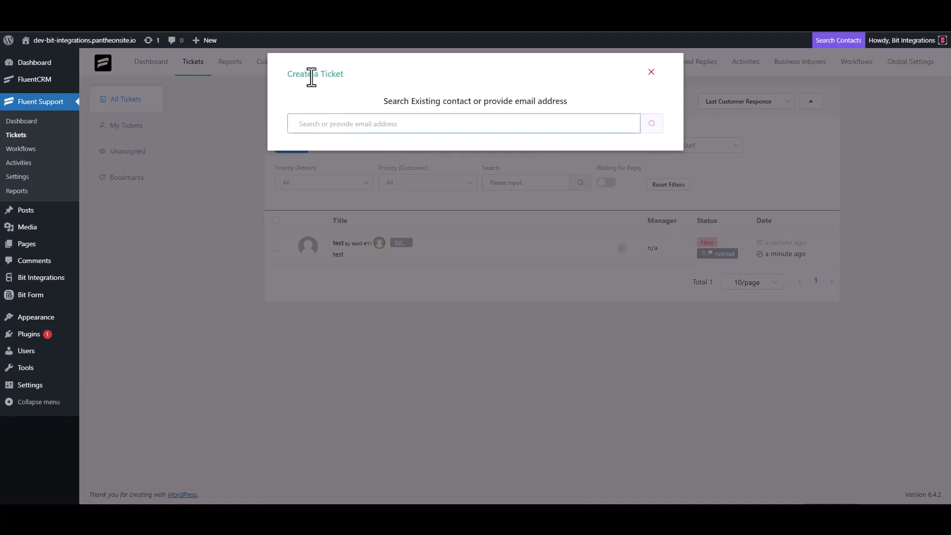
Step: Search the Create a Ticket dialog for the contact's e-mail address and choose to create a new contact
{"action": "triple_click", "coordinate": [349, 123]}
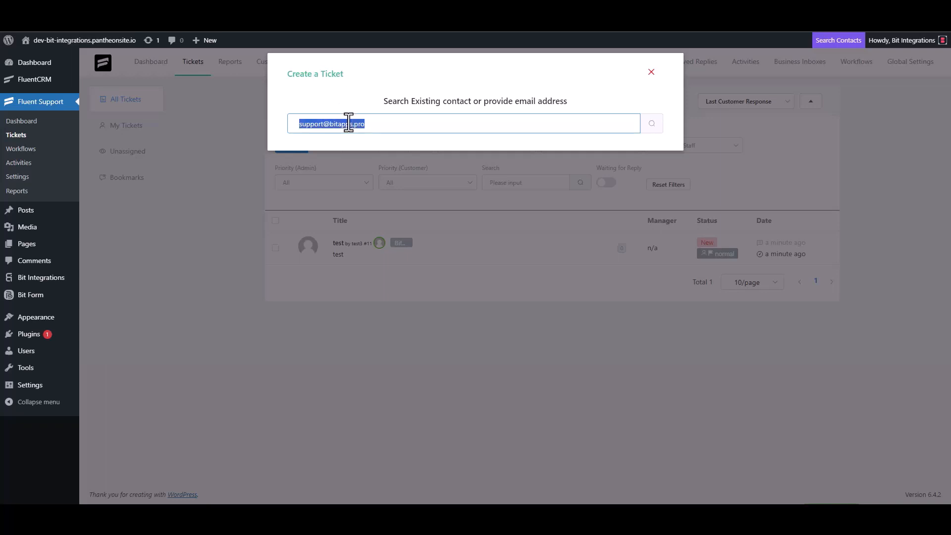
{"action": "left_click", "coordinate": [381, 124]}
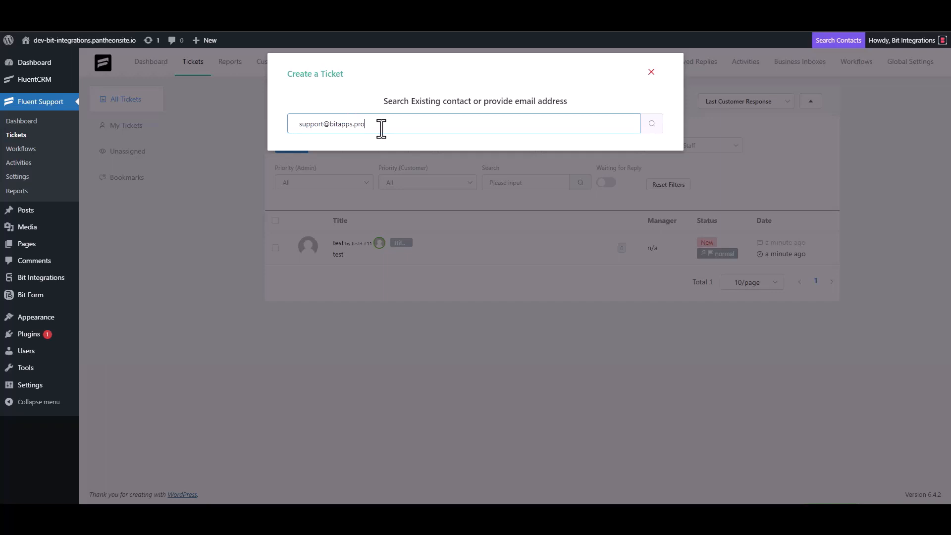
{"action": "left_click", "coordinate": [651, 124]}
{"action": "left_click", "coordinate": [346, 194]}
{"action": "left_click", "coordinate": [304, 195]}
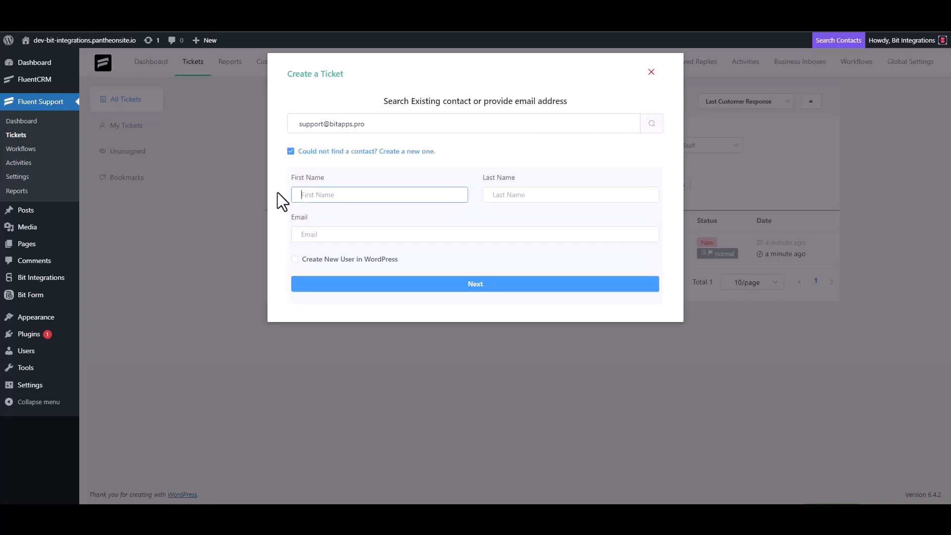
Step: Enter Bit Integrations as the first name and the contact's e-mail, then continue to ticket details
{"action": "type", "text": "Bit Integrations"}
{"action": "left_click", "coordinate": [337, 233]}
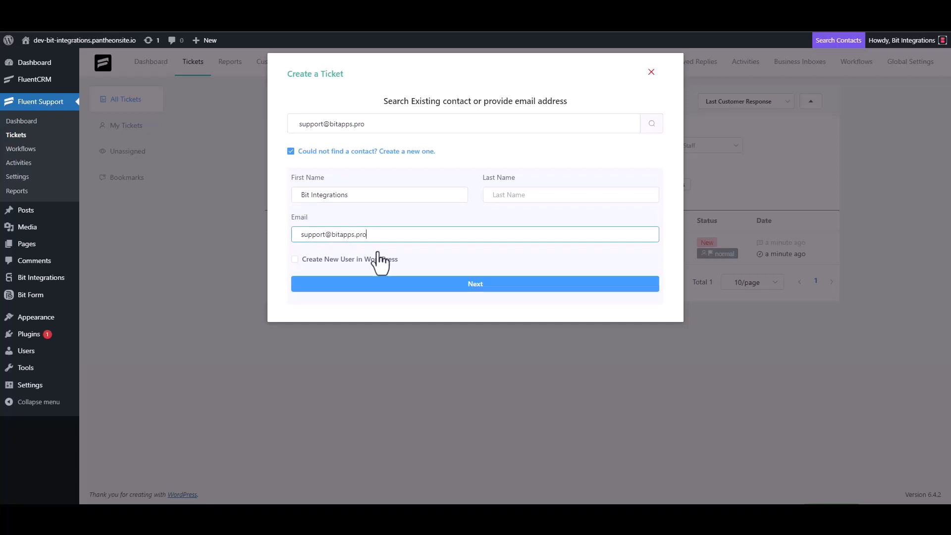
{"action": "left_click", "coordinate": [476, 284]}
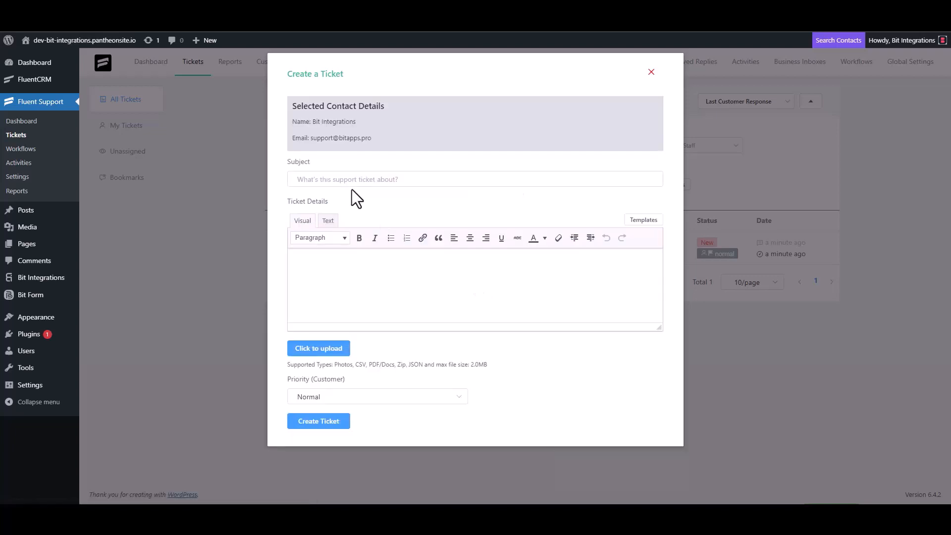
{"action": "left_click", "coordinate": [477, 178]}
{"action": "type", "text": "test"}
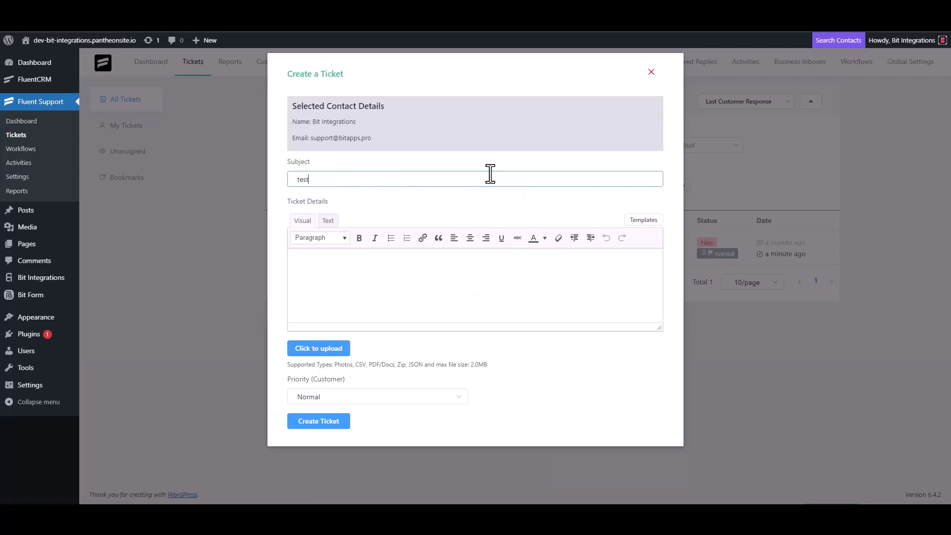
{"action": "left_click", "coordinate": [330, 281]}
{"action": "type", "text": "t"}
{"action": "double_click", "coordinate": [315, 179]}
{"action": "key", "text": "BackSpace"}
{"action": "left_click", "coordinate": [317, 277]}
{"action": "key", "text": "BackSpace"}
Step: Set the ticket subject to Bit Integrations and copy that text
{"action": "left_click", "coordinate": [327, 182]}
{"action": "type", "text": "Bit Integration"}
{"action": "triple_click", "coordinate": [361, 182]}
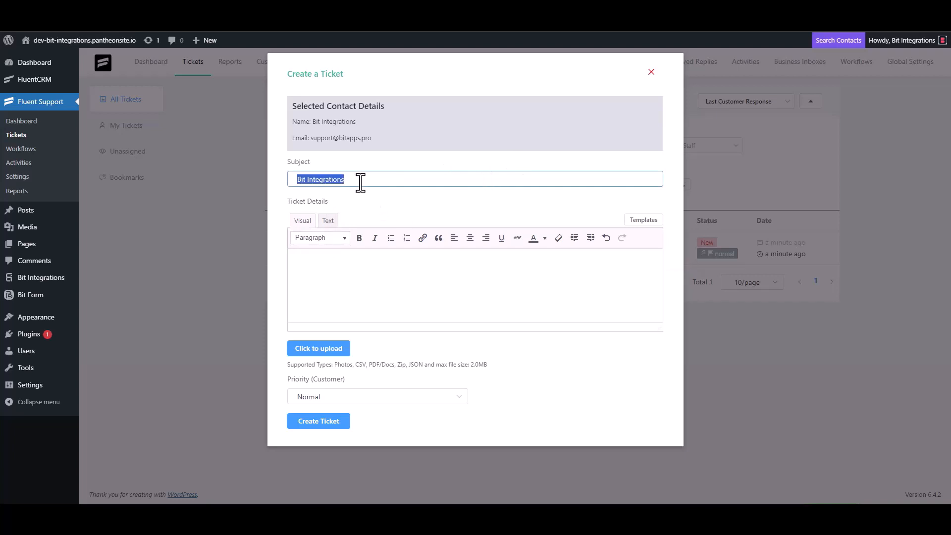
{"action": "key", "text": "ctrl+c"}
Step: Paste the subject text into the ticket details and create the ticket
{"action": "left_click", "coordinate": [340, 261]}
{"action": "key", "text": "ctrl+v"}
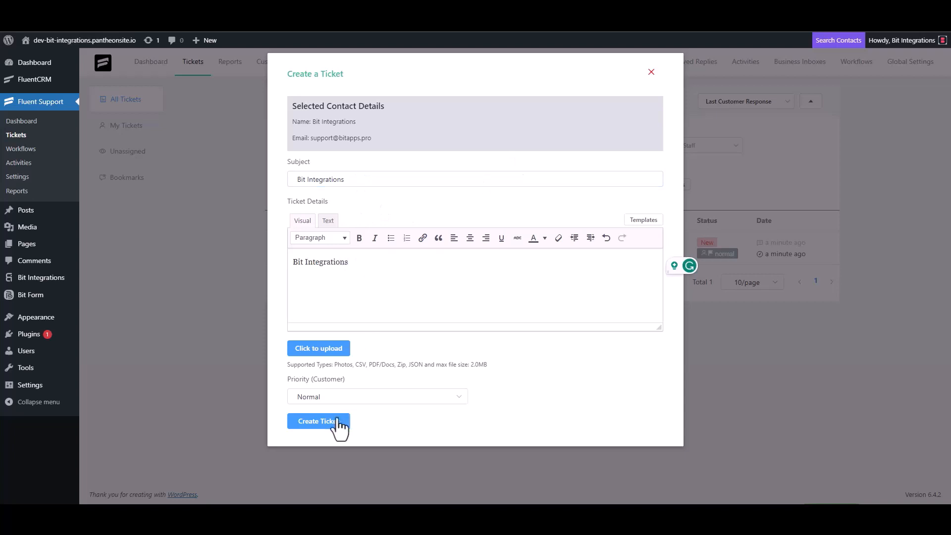
{"action": "left_click", "coordinate": [335, 424]}
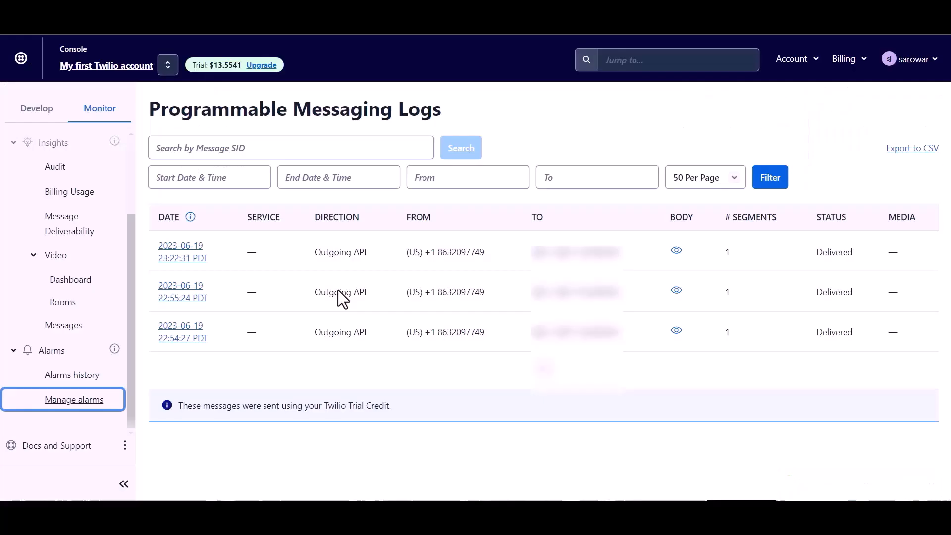
Step: Refresh the Twilio messaging logs and inspect the newest message's body
{"action": "left_click", "coordinate": [86, 60]}
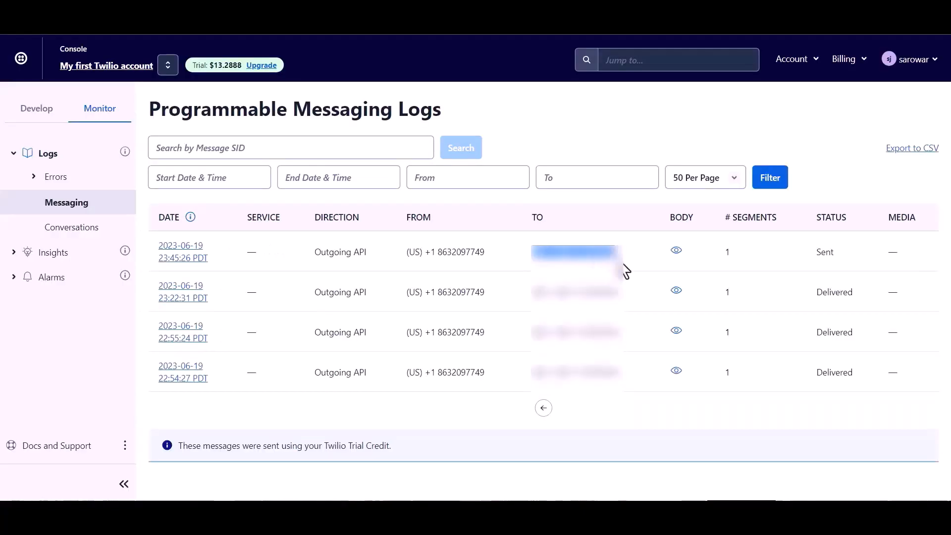
{"action": "mouse_move", "coordinate": [676, 250]}
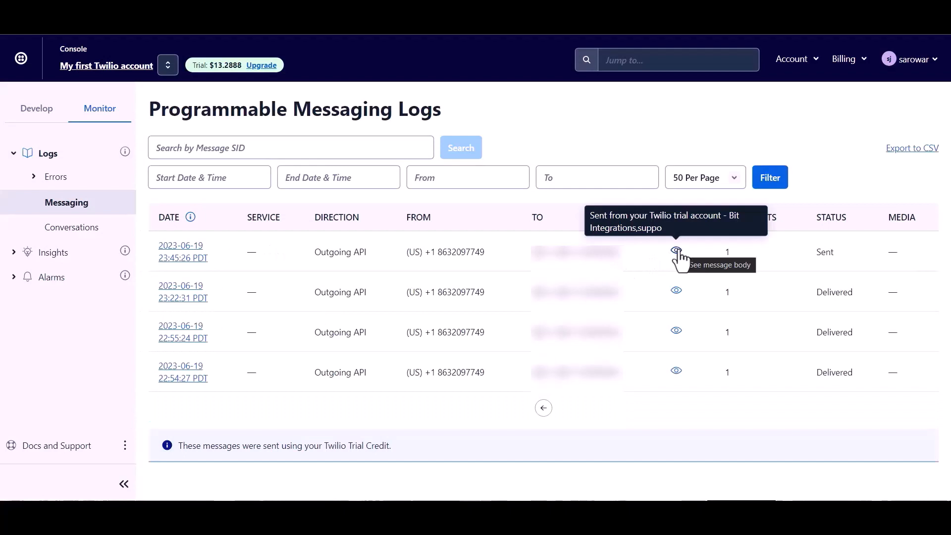